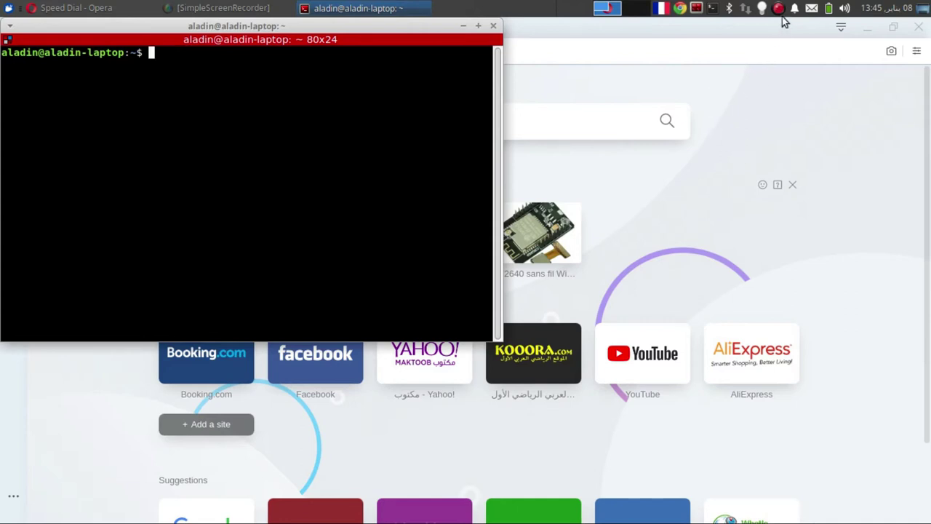
Join the 4G-CPE-2077 Wi-Fi and confirm with ifconfig that wlp3s0 got 192.168.100.119
click(745, 10)
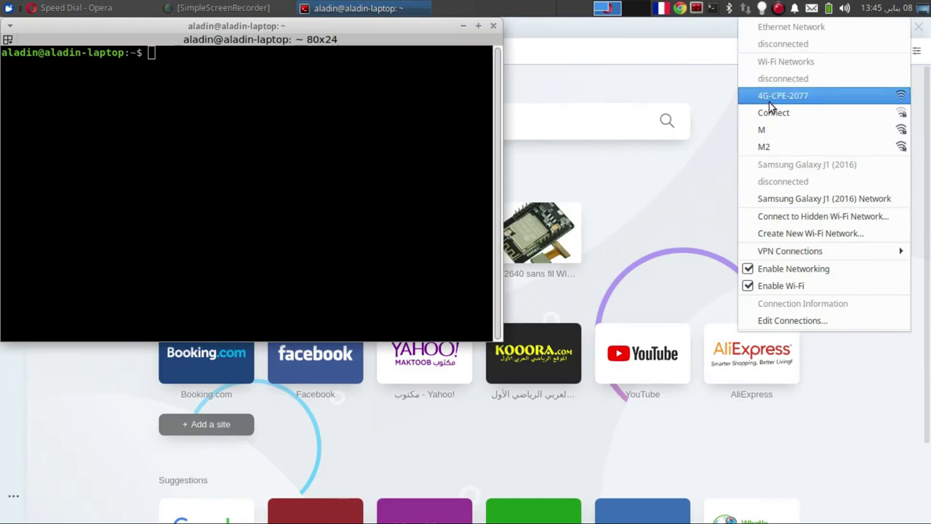
click(772, 99)
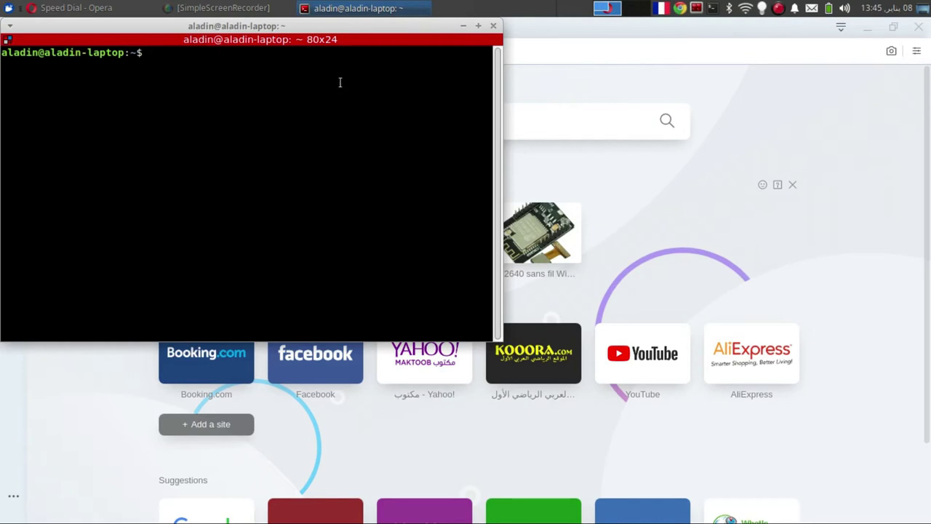
text(ifconfig)
key(Return)
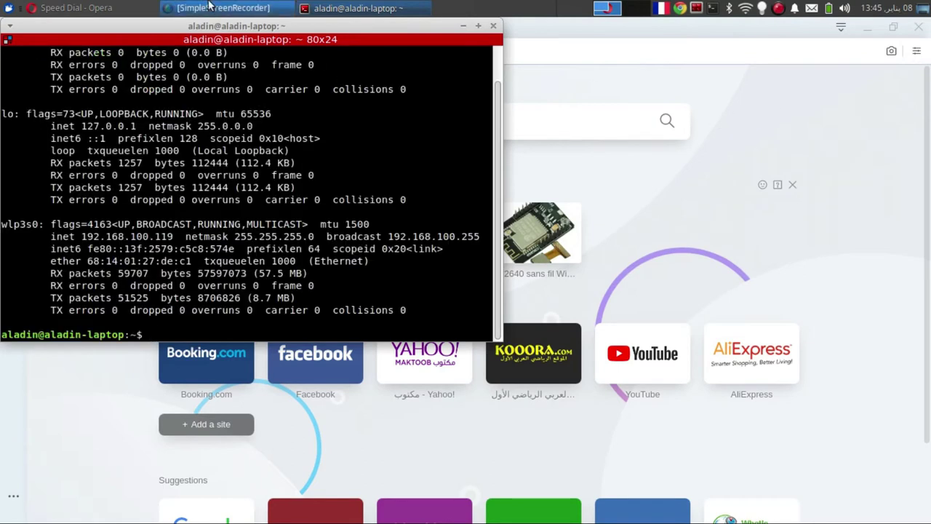
click(479, 27)
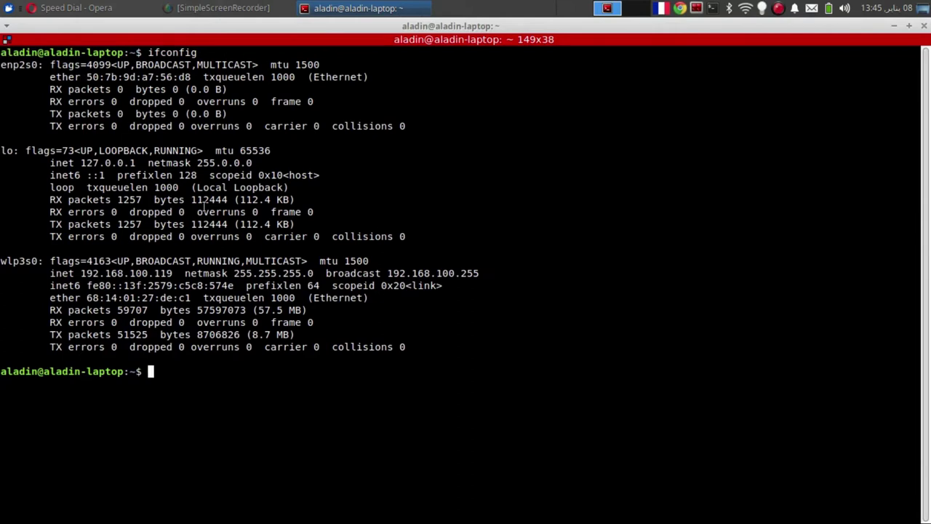
click(144, 7)
Load the router's setup wizard at 192.168.100.1 in Opera
click(298, 50)
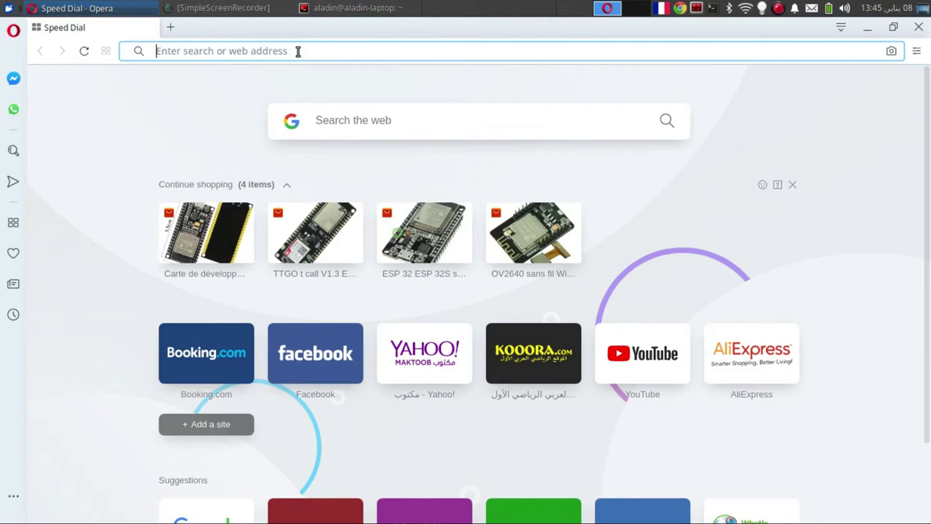
text(192.168.1)
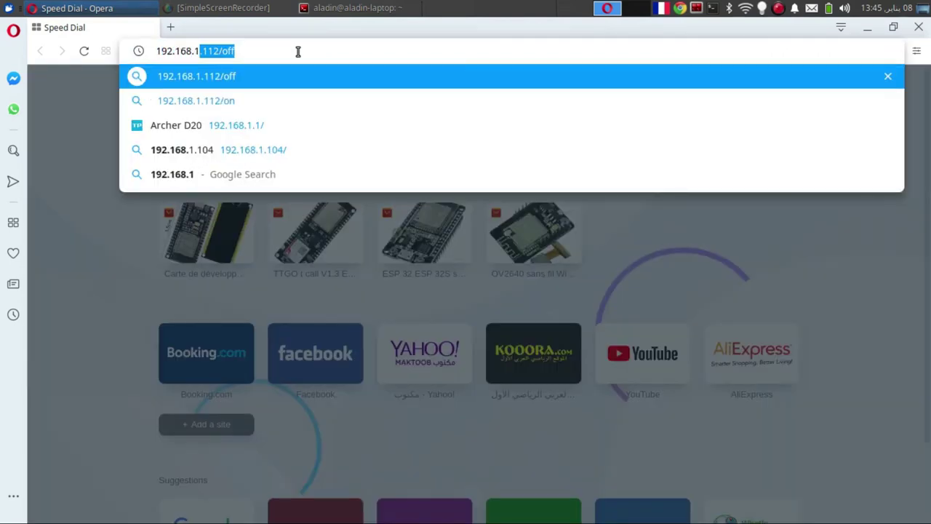
text(00.1)
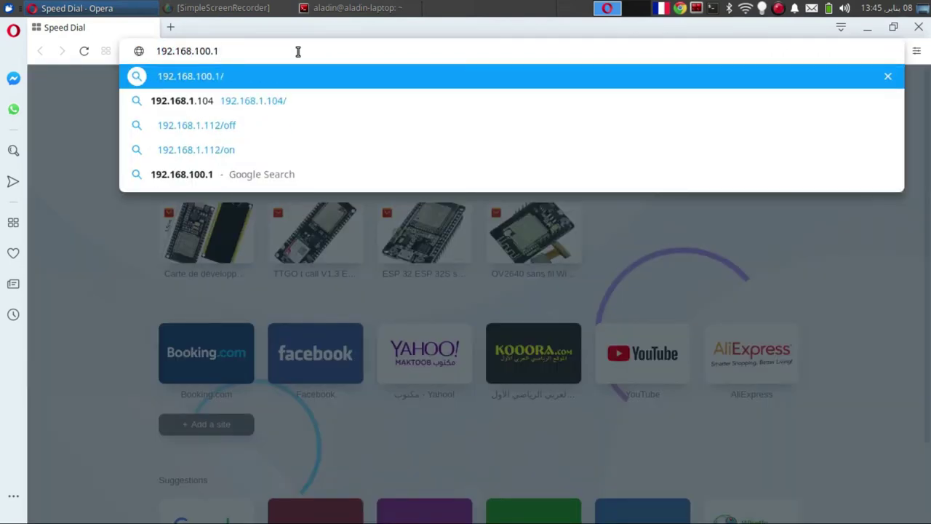
key(Return)
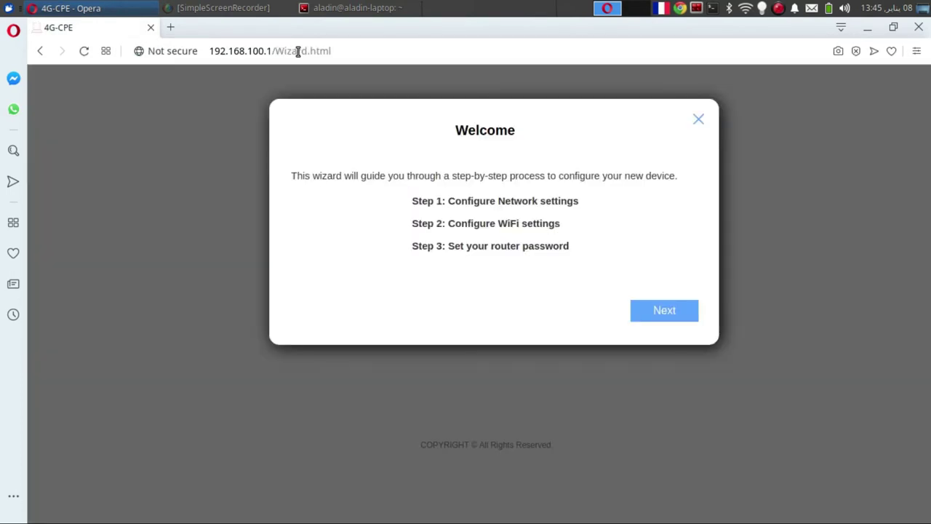
Advance past Welcome, keeping DHCP, and erase the default 4G-CPE-2077 network name
click(670, 312)
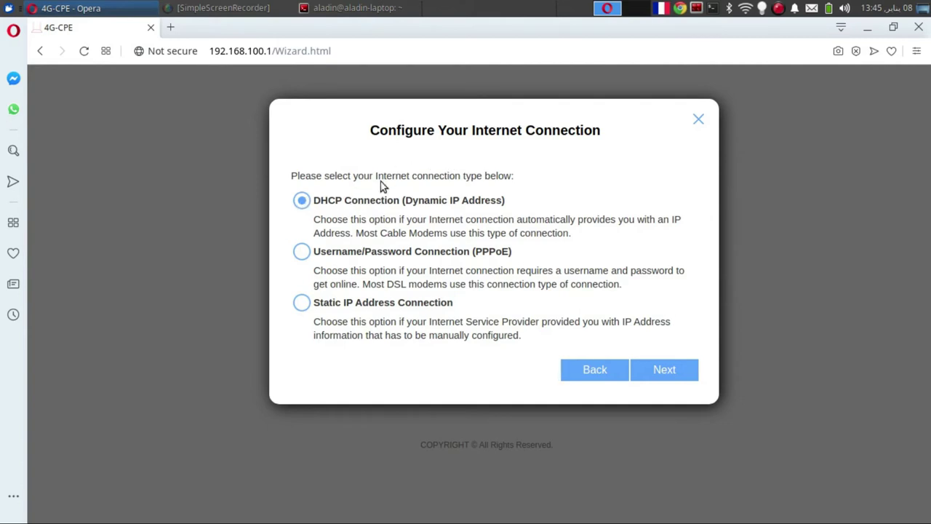
click(664, 372)
drag(554, 209, 434, 175)
key(BackSpace)
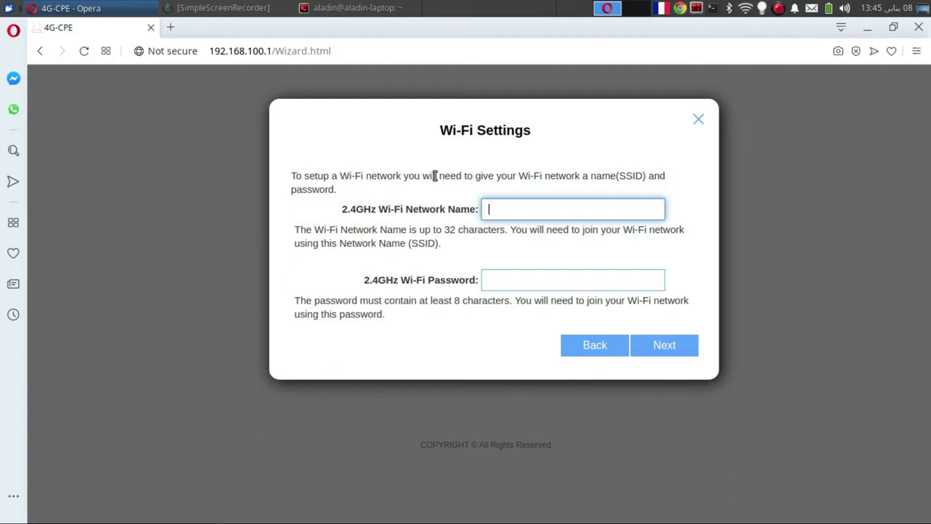
Name the Wi-Fi network T100 and enter a first Wi-Fi password attempt
text(T100)
key(Tab)
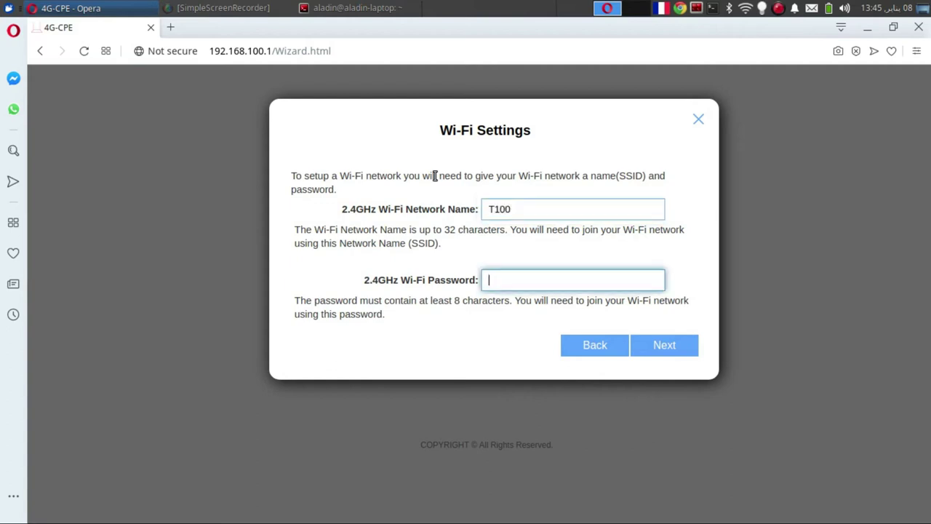
text(8)
key(BackSpace)
Replace the too-short Wi-Fi password with a valid one, then enter the device admin password
click(668, 343)
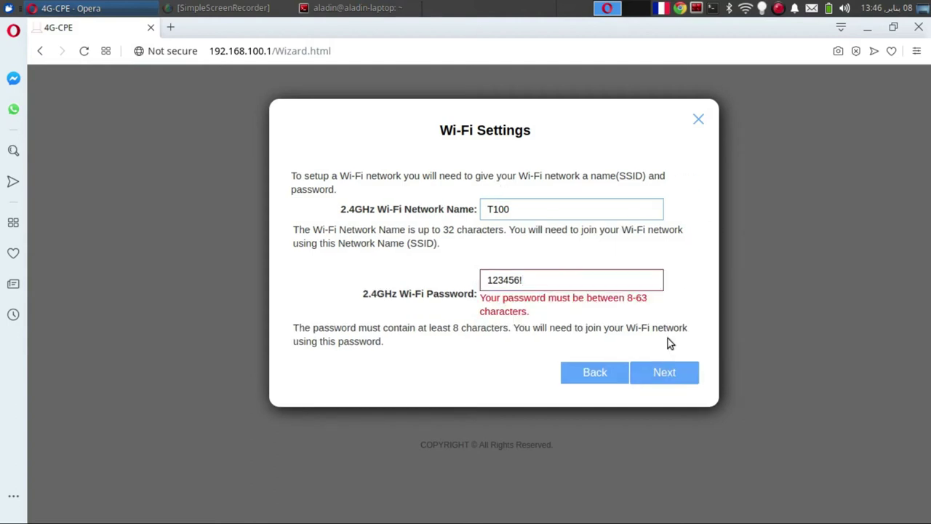
click(553, 280)
key(BackSpace)
key(BackSpace)
key(BackSpace)
key(BackSpace)
key(BackSpace)
key(BackSpace)
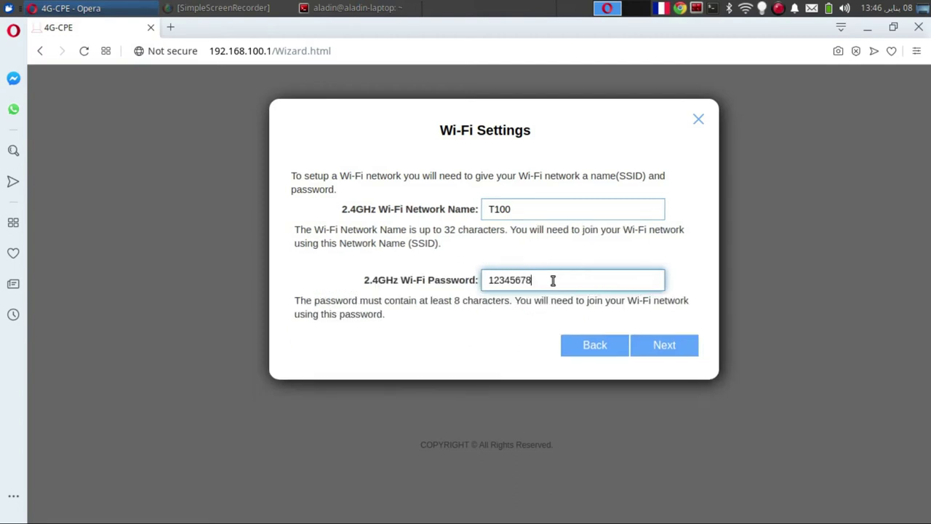
click(671, 347)
click(533, 239)
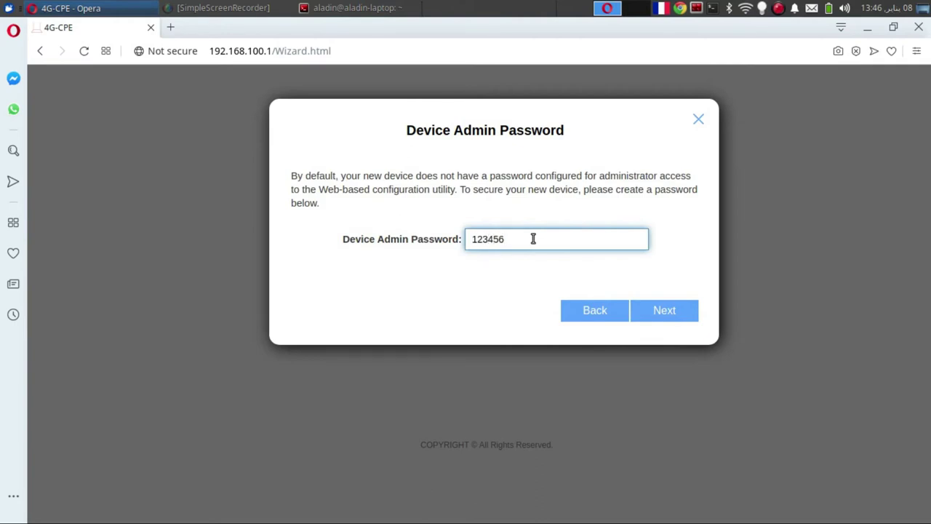
Accept the wizard summary and finish so the router applies its new settings
key(Return)
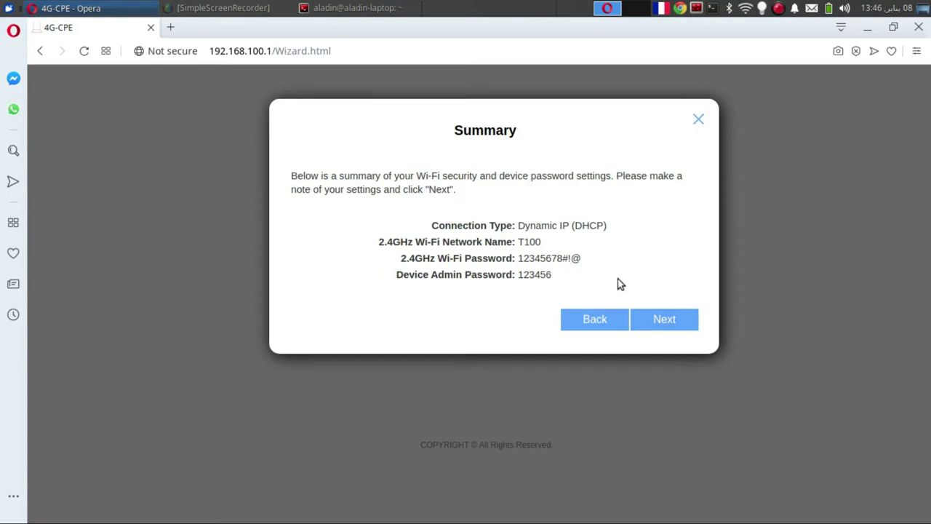
click(668, 323)
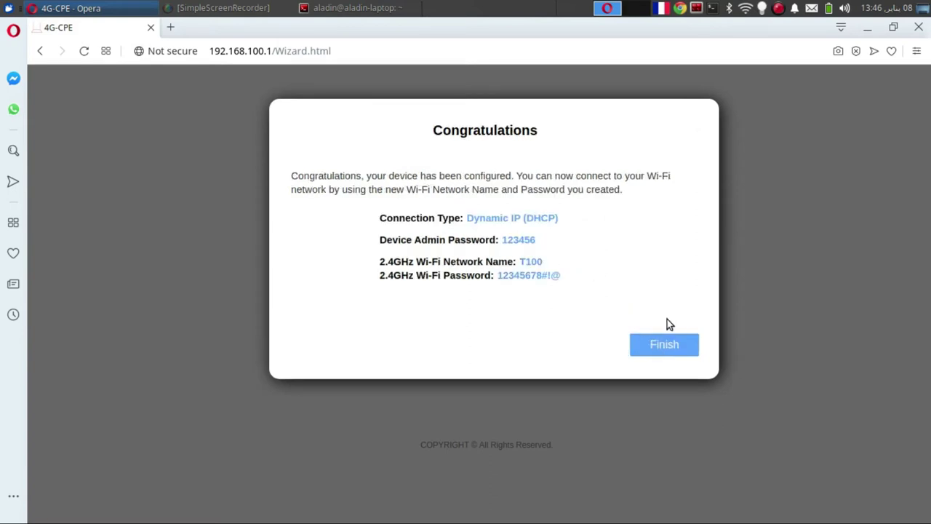
click(656, 350)
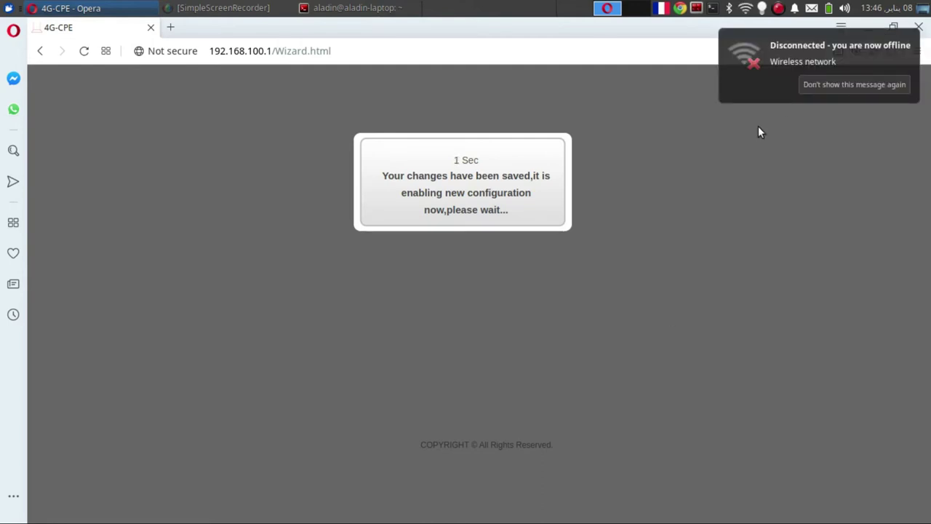
Connect the laptop to the T100 Wi-Fi using its new password, shown while typing
click(748, 10)
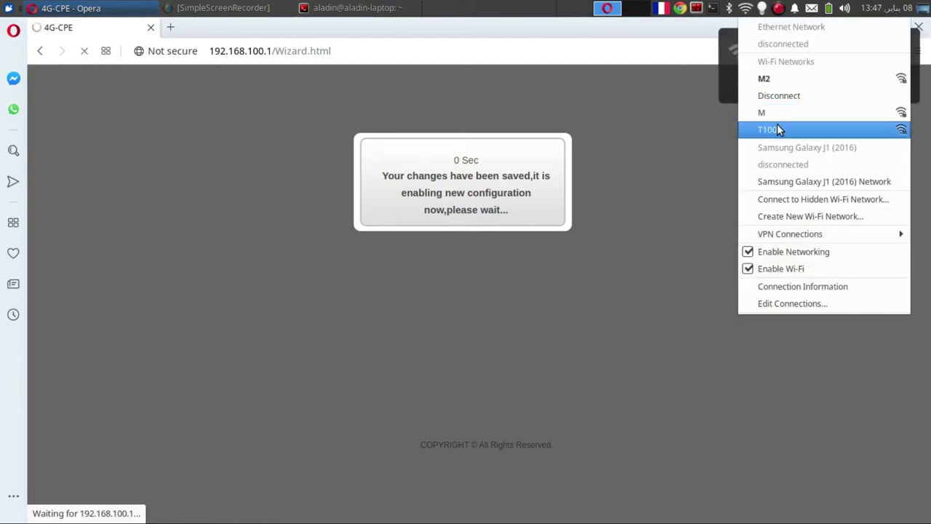
click(777, 130)
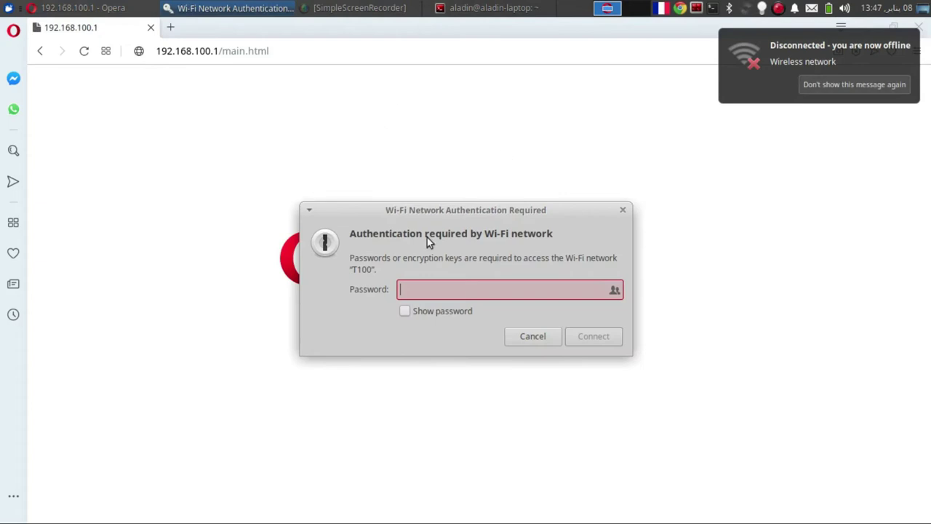
click(404, 310)
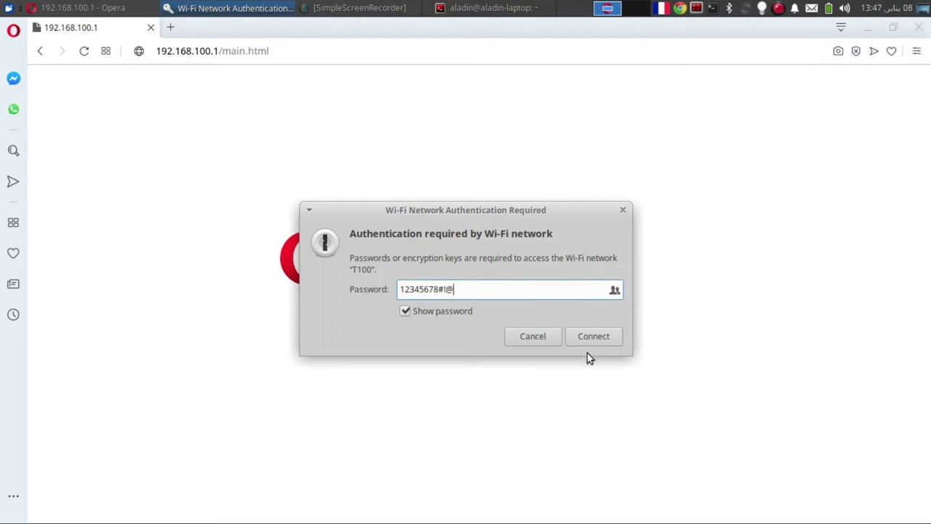
click(598, 339)
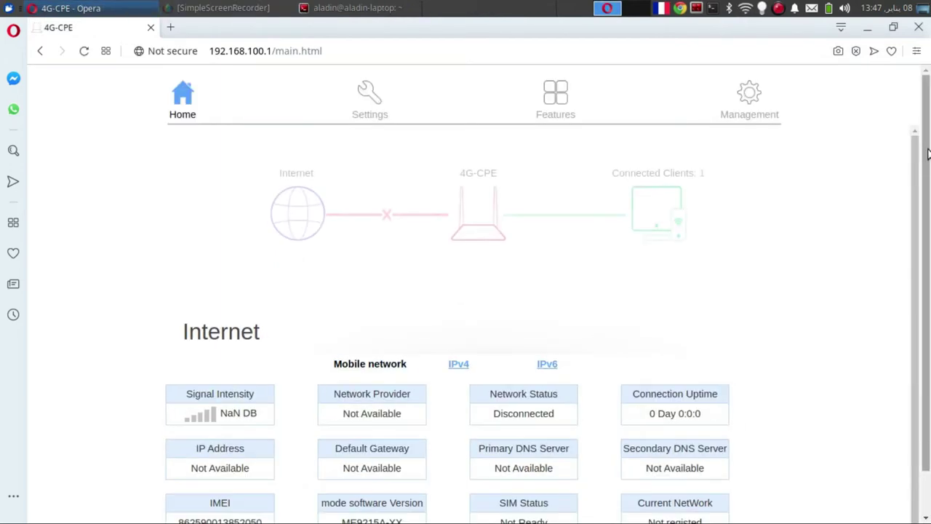
Look over the router's Home status page and view the IPv4 connection details
scroll(928, 152, down, 1)
scroll(785, 114, up, 1)
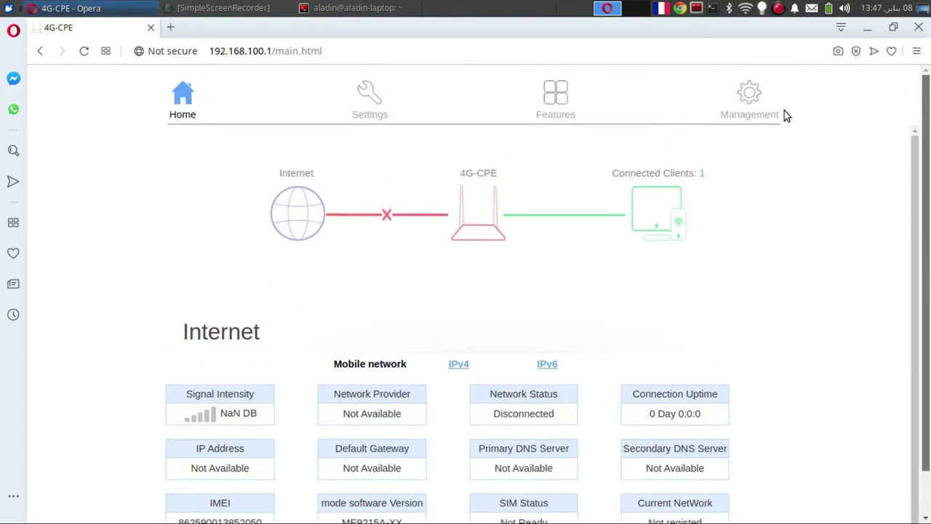
scroll(878, 279, down, 1)
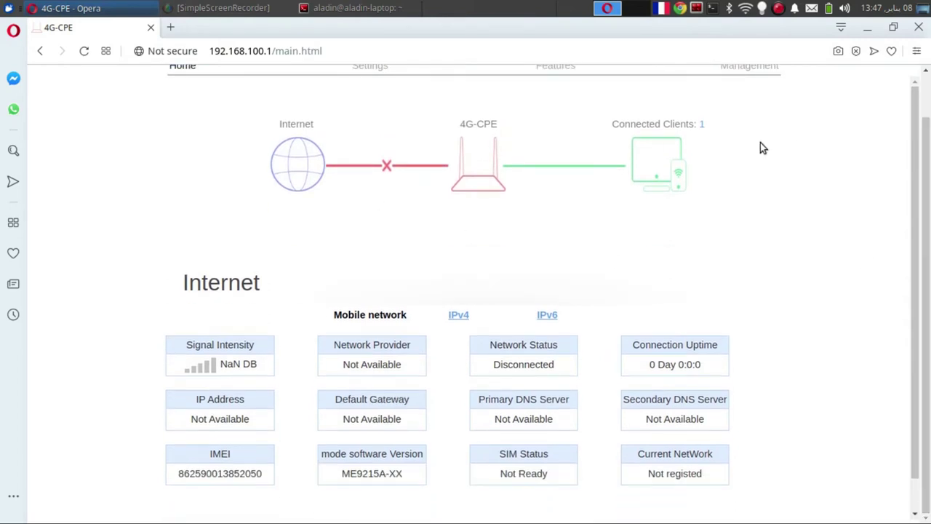
scroll(896, 109, up, 1)
scroll(924, 203, down, 1)
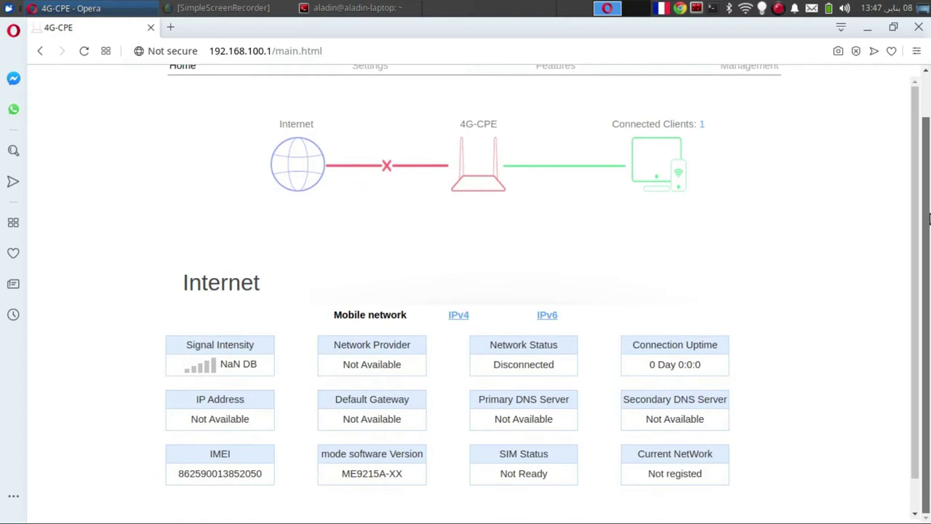
scroll(840, 115, up, 1)
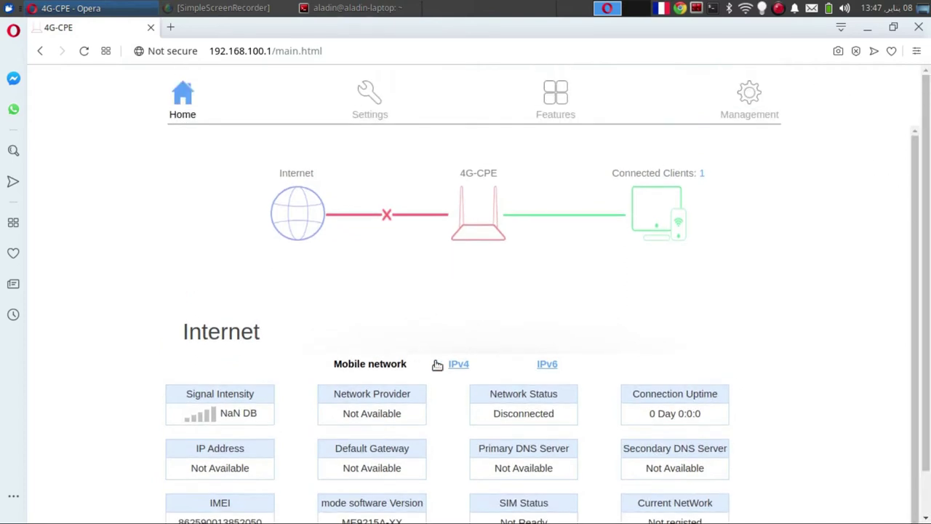
click(458, 364)
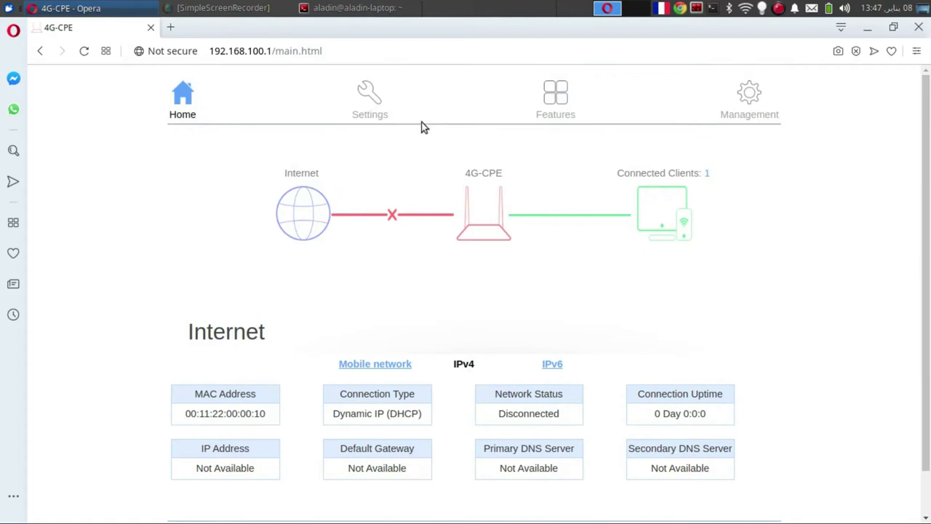
Check the WAN settings' connection names, then view the WAN status table
click(366, 103)
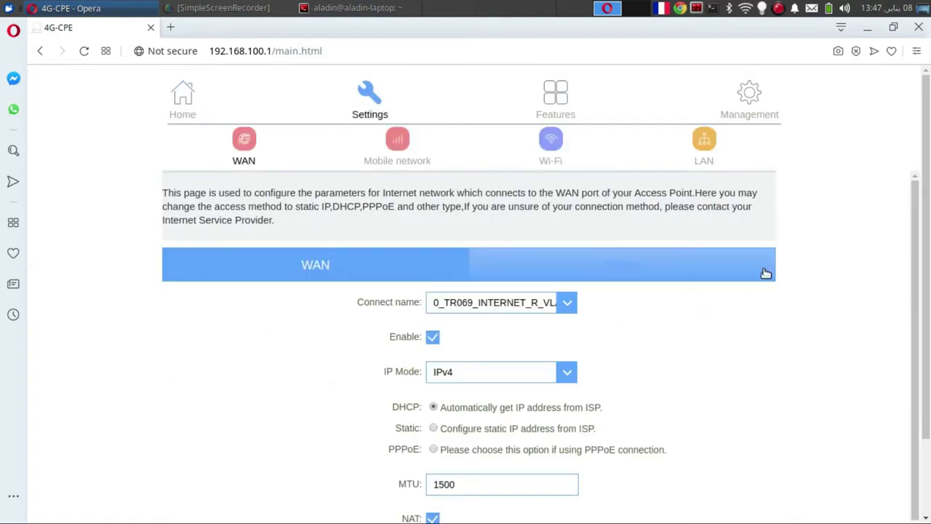
click(571, 302)
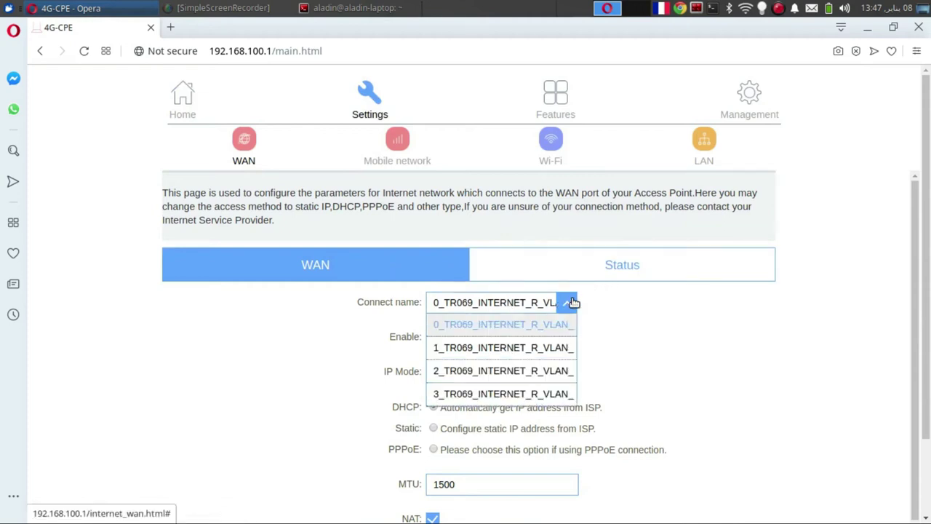
click(571, 302)
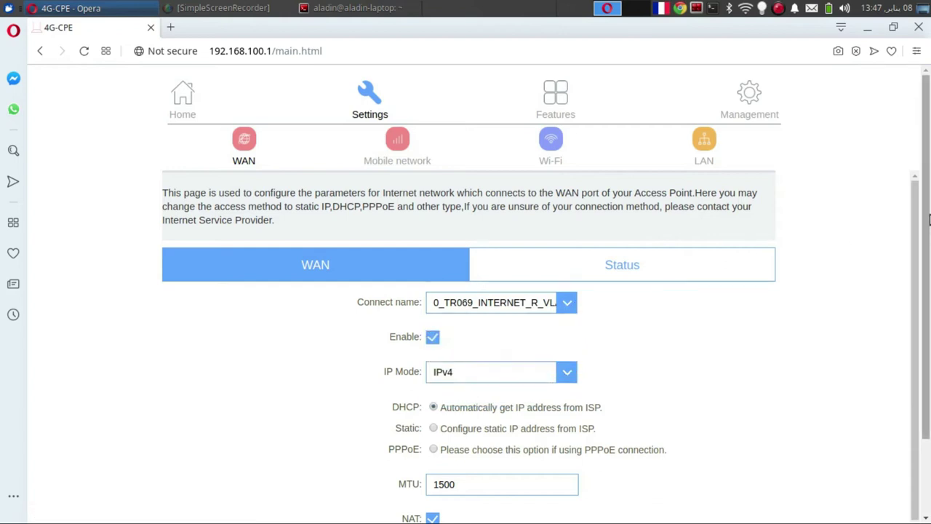
scroll(929, 309, down, 2)
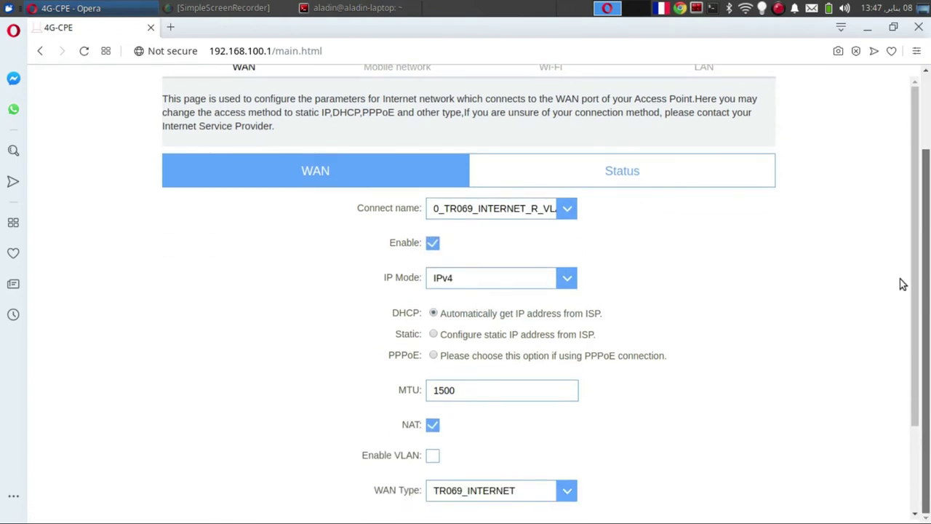
scroll(901, 285, up, 2)
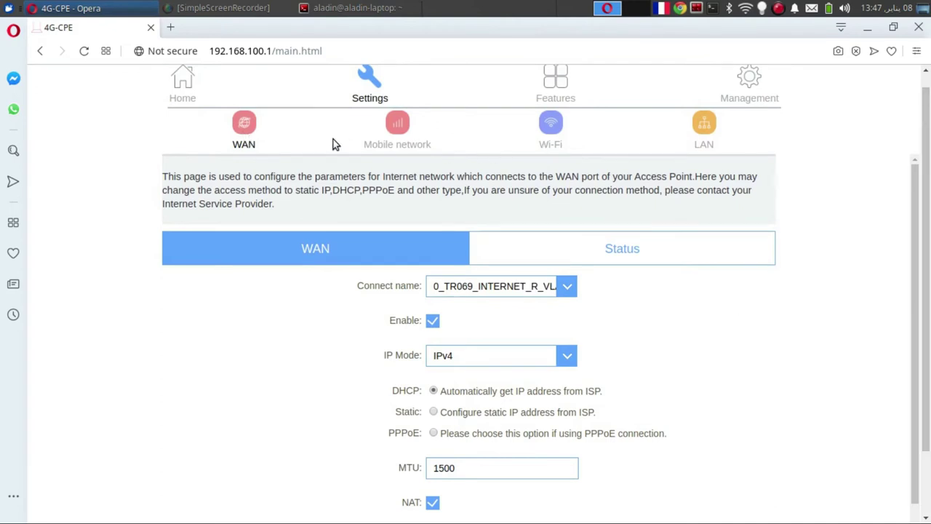
click(375, 99)
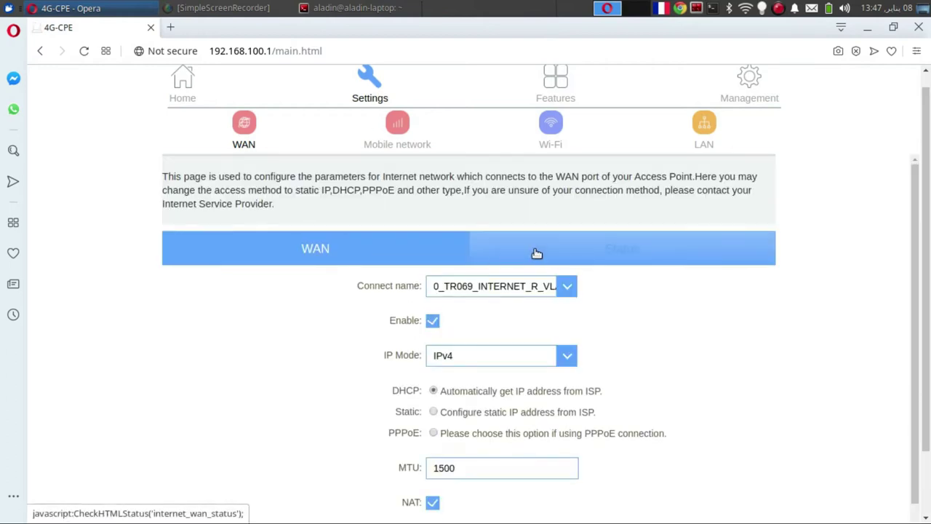
click(536, 254)
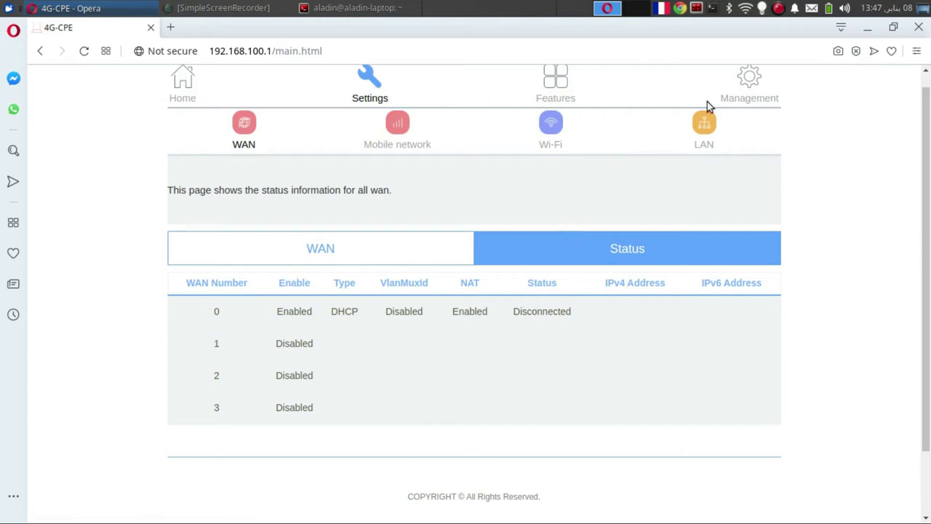
Review the Wi-Fi and mobile network pages, ending on LAN settings (192.168.100.1, 255.255.255.0)
click(551, 131)
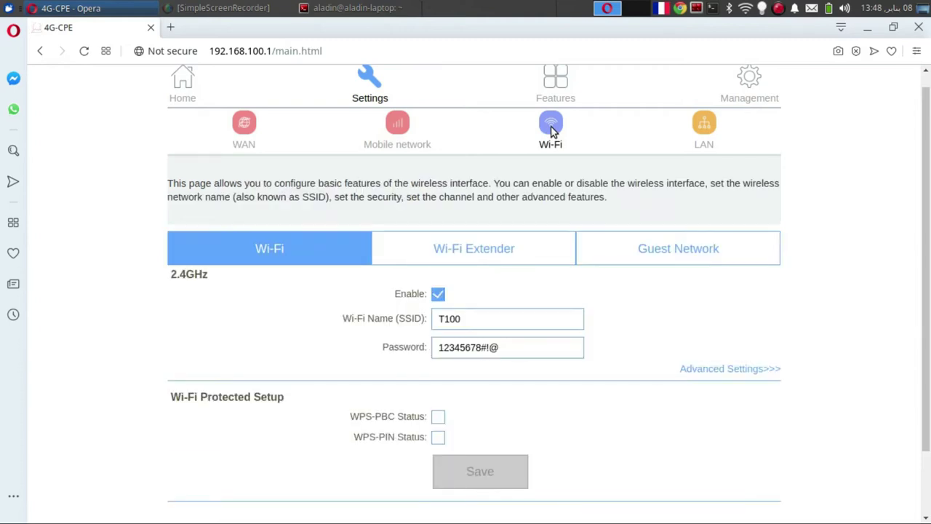
click(398, 128)
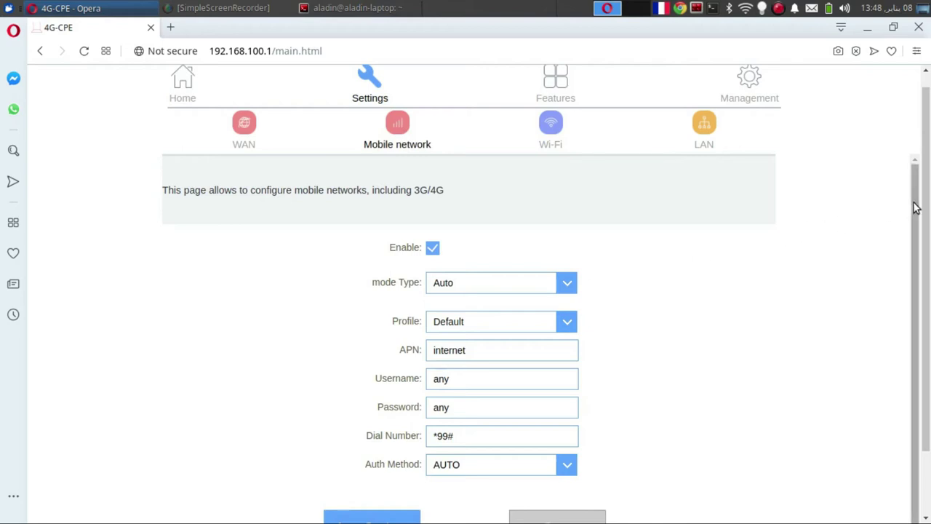
drag(915, 208, 835, 160)
click(706, 124)
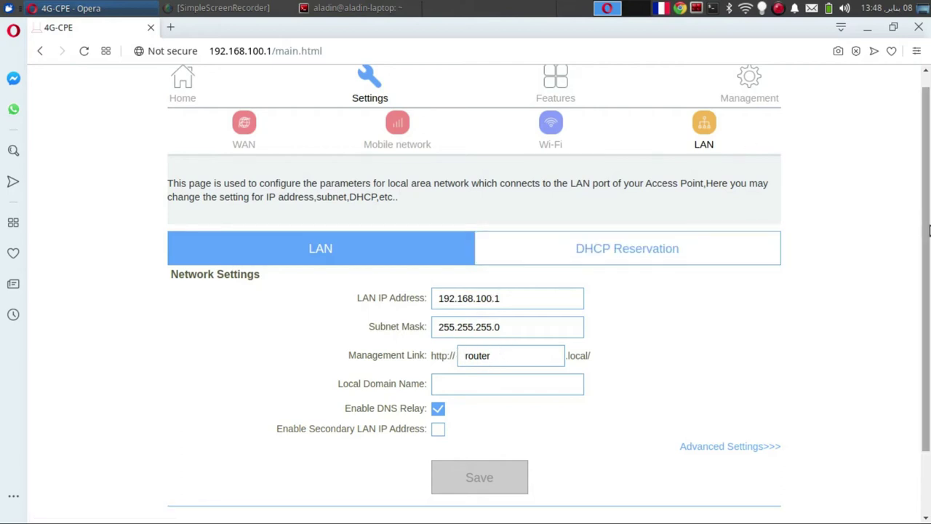
scroll(867, 119, up, 1)
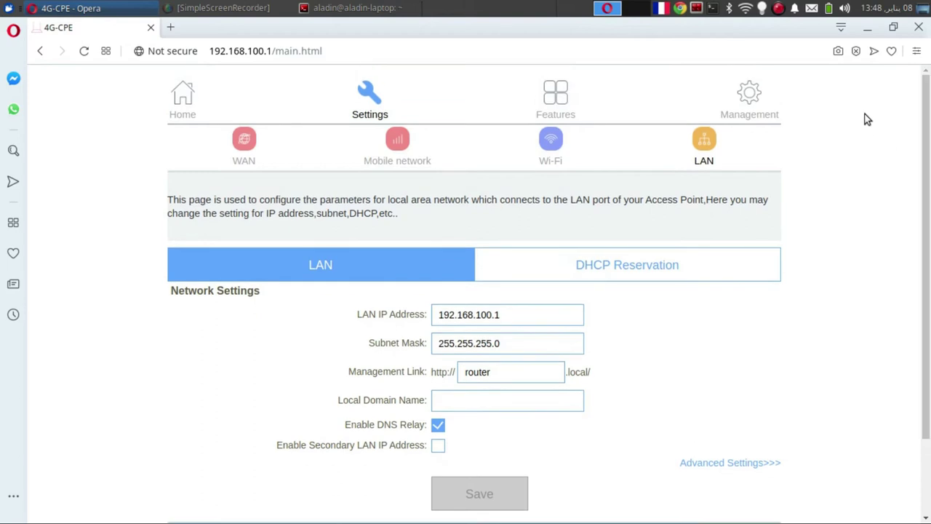
Set the mobile network mode to 4G only with the Default profile and save
click(396, 140)
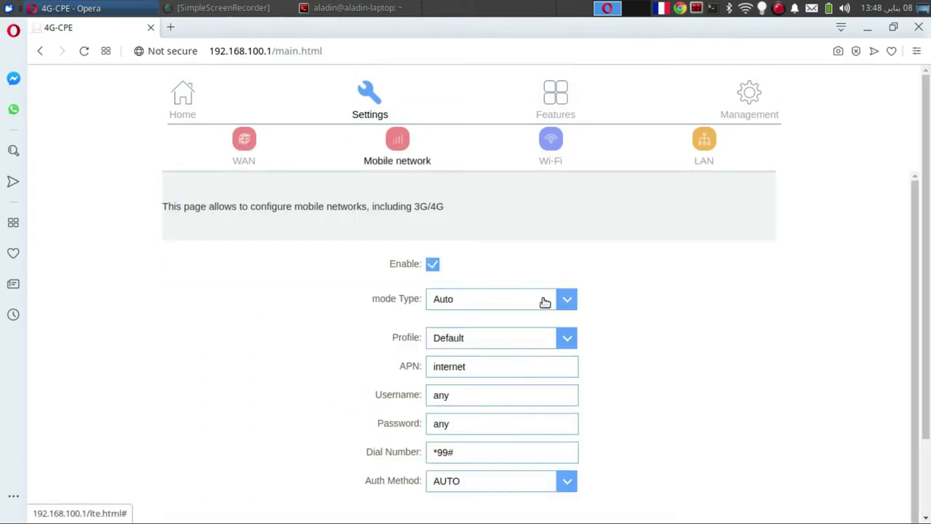
click(566, 300)
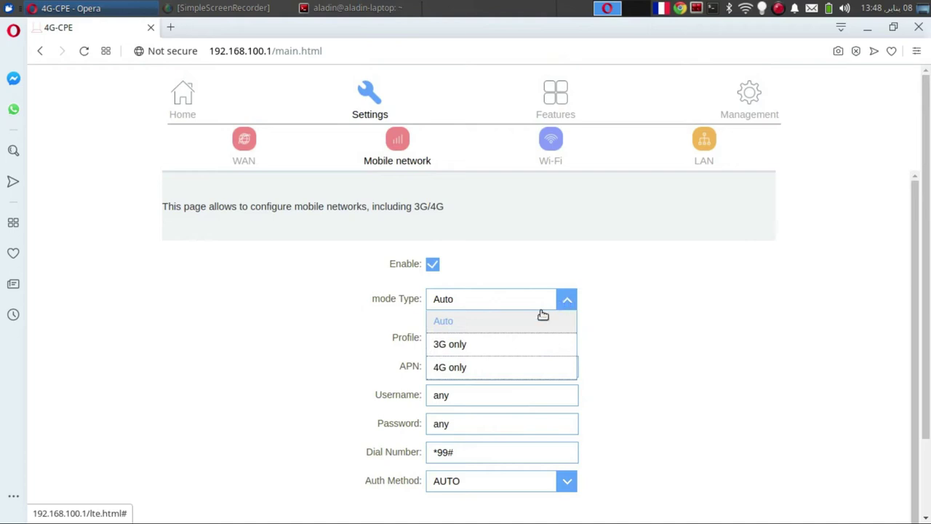
click(463, 376)
click(487, 340)
click(488, 340)
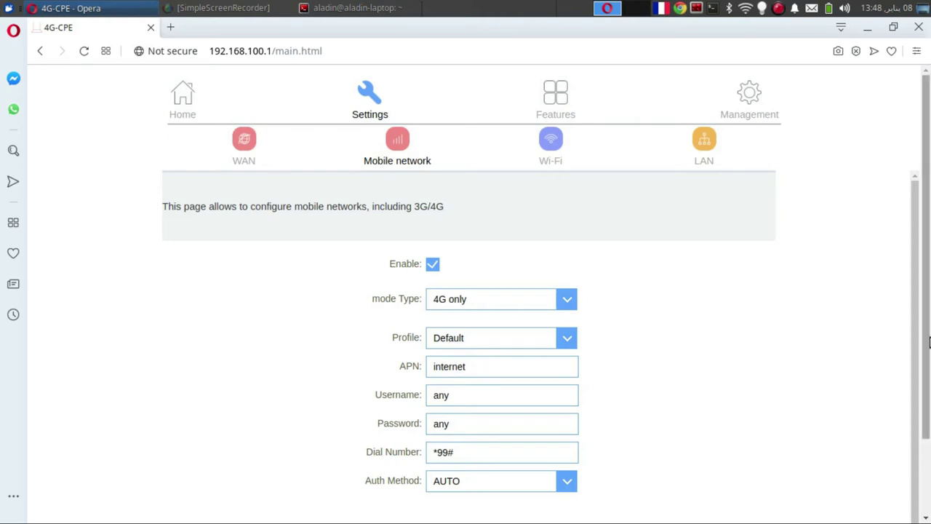
drag(929, 342, 929, 440)
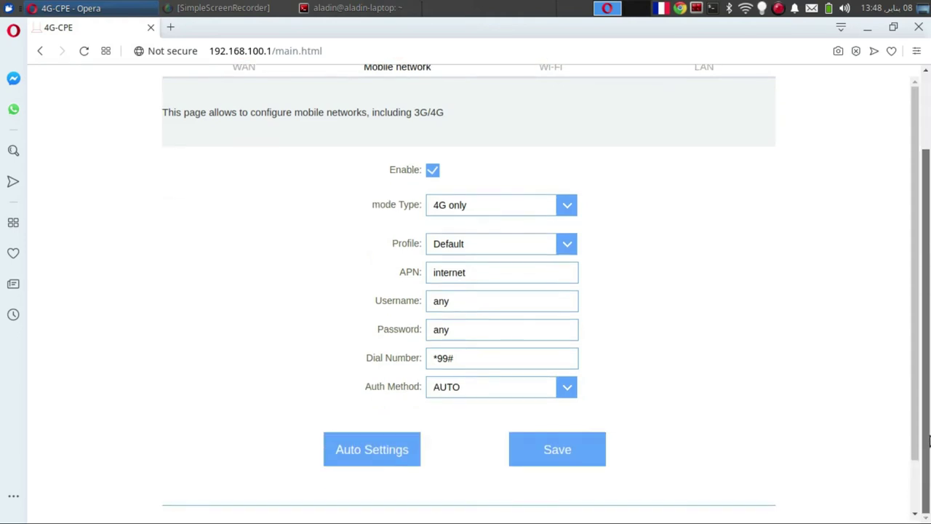
click(551, 451)
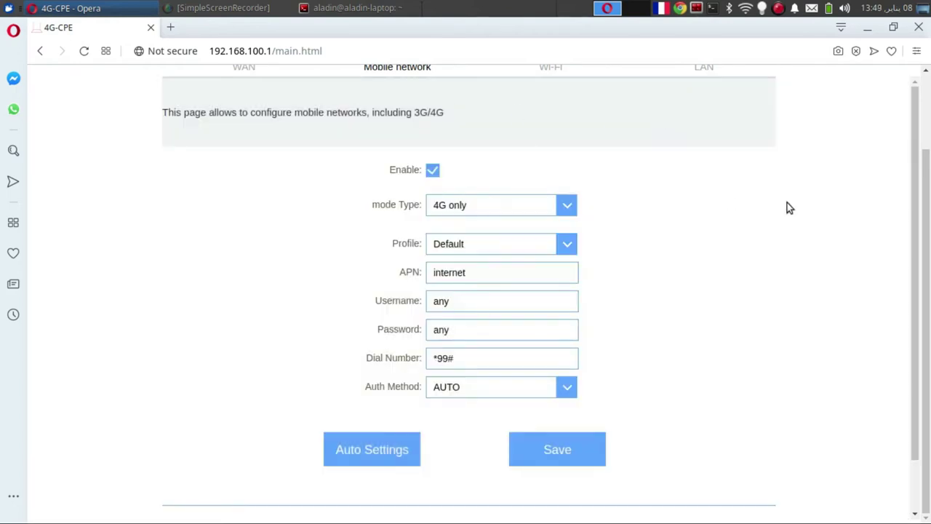
Return to the router admin page after the save completes
scroll(891, 116, up, 3)
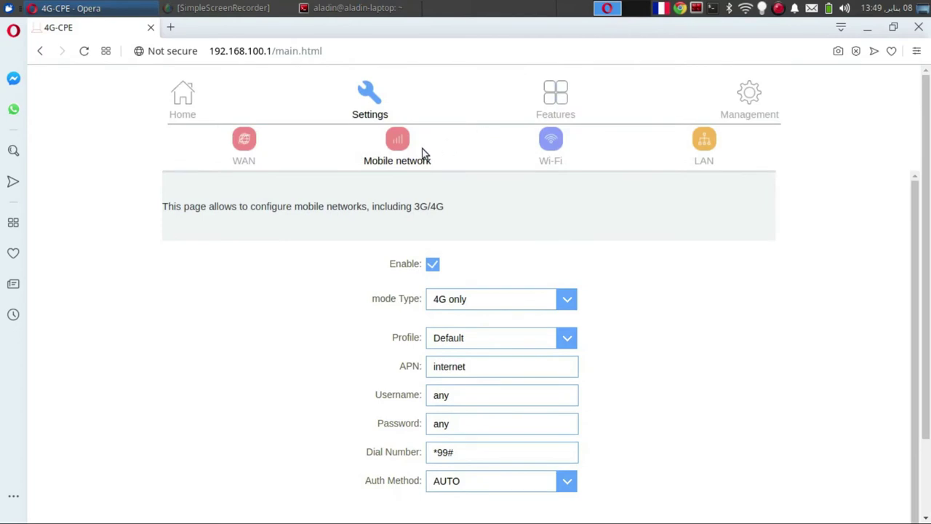
drag(928, 200, 928, 316)
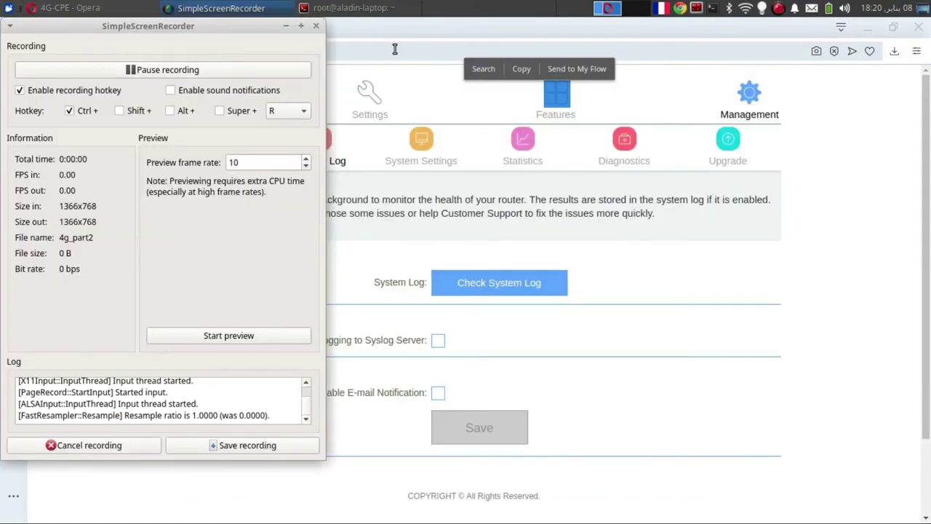
click(396, 49)
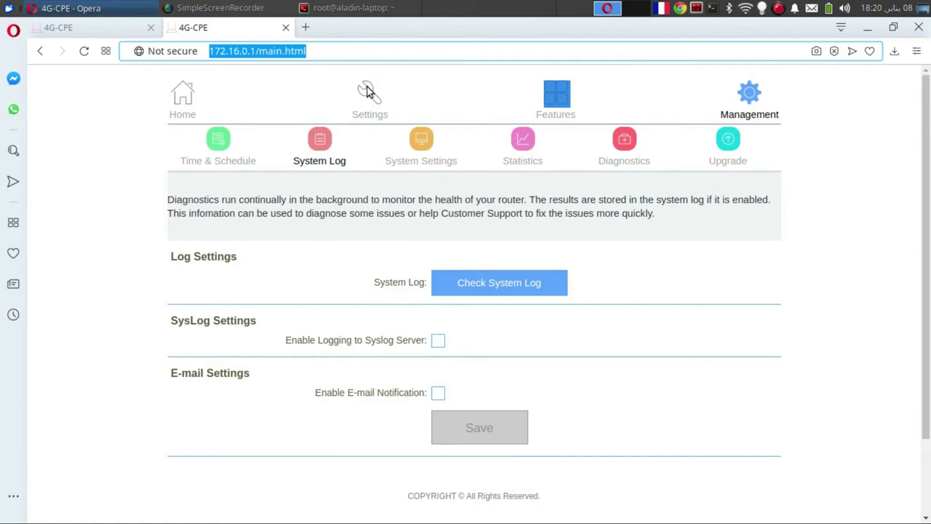
click(368, 90)
click(408, 149)
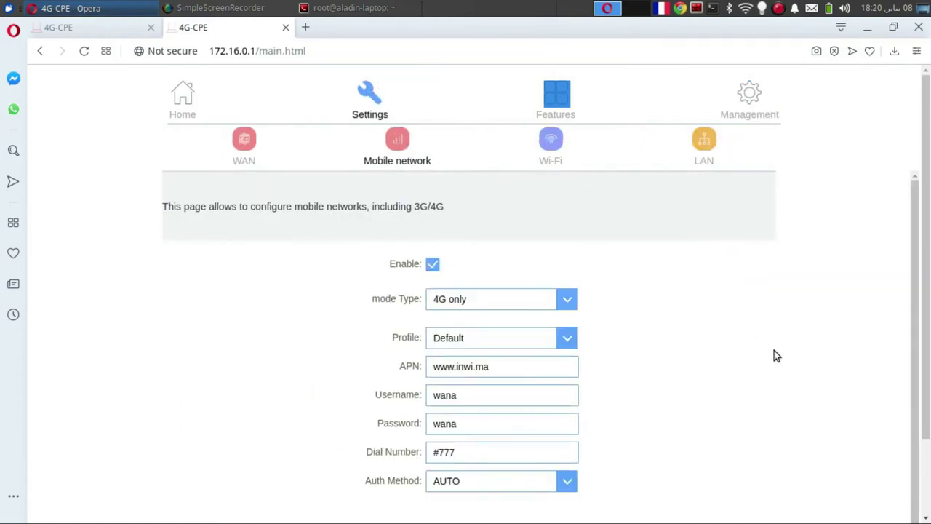
scroll(927, 258, down, 2)
scroll(821, 255, up, 2)
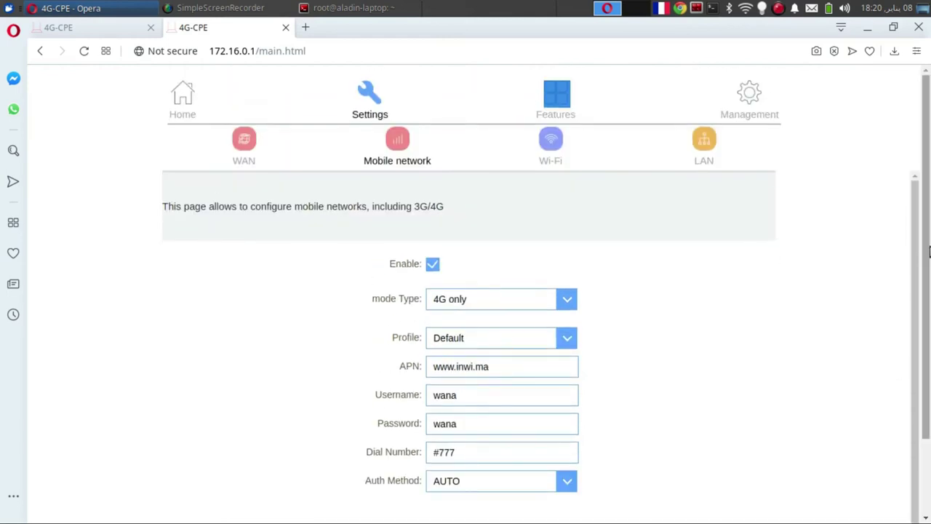
drag(928, 244, 928, 385)
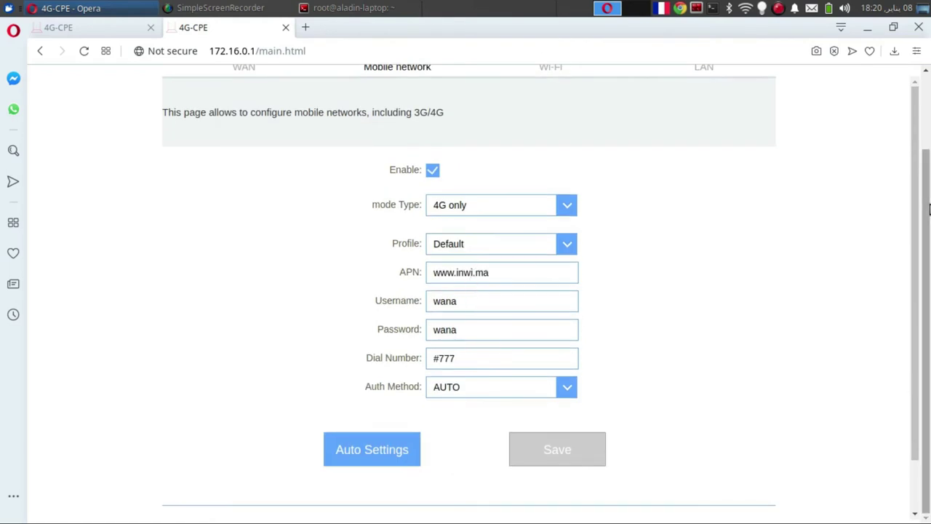
scroll(928, 208, up, 2)
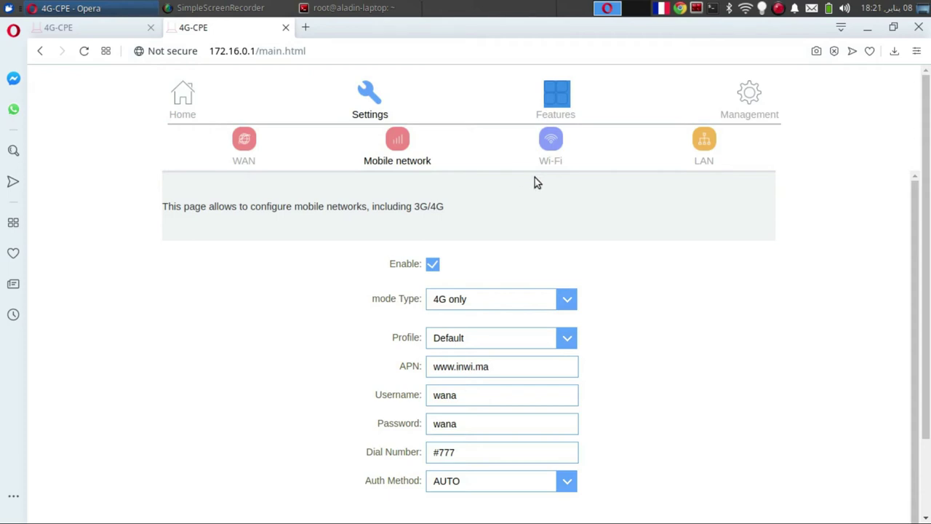
Run ping 8.8.8.8 in the terminal and get five replies confirming internet access
click(306, 28)
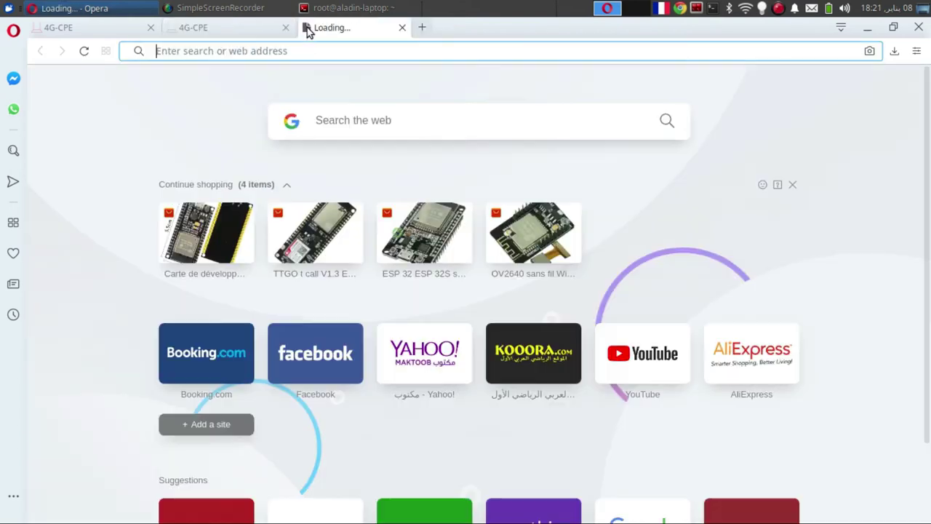
click(361, 7)
text(8.8)
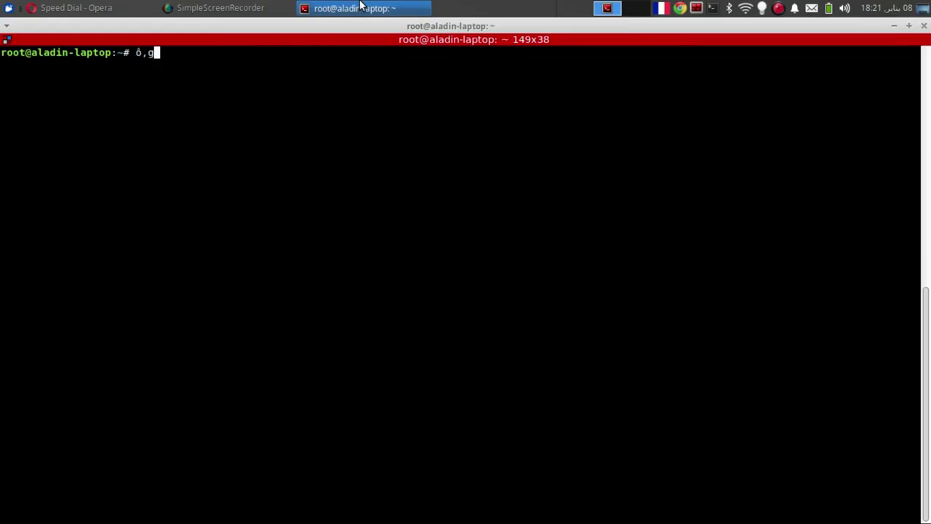
key(BackSpace)
key(BackSpace)
key(BackSpace)
text(ping 8.8.8.8)
key(Return)
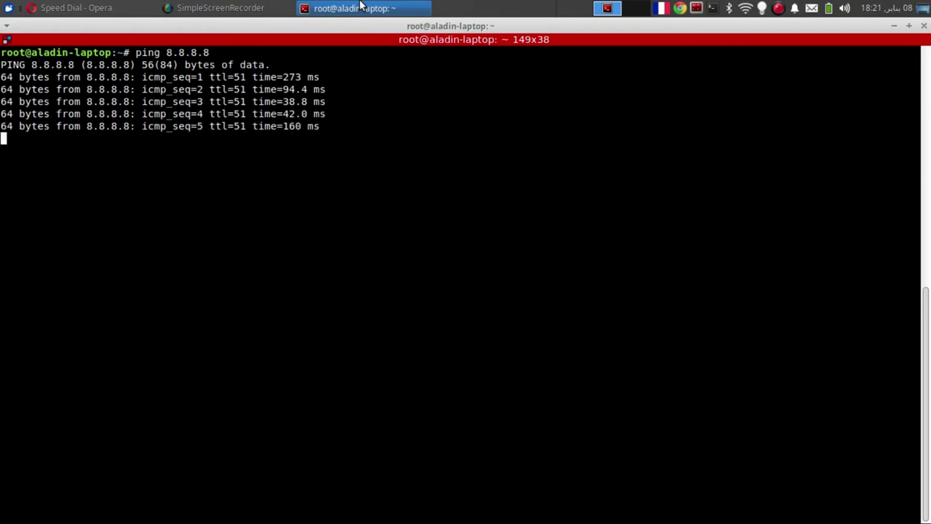
click(360, 6)
Search the web for 'speedtest', open Speedtest by Ookla, and start the test with GO
text(speedte)
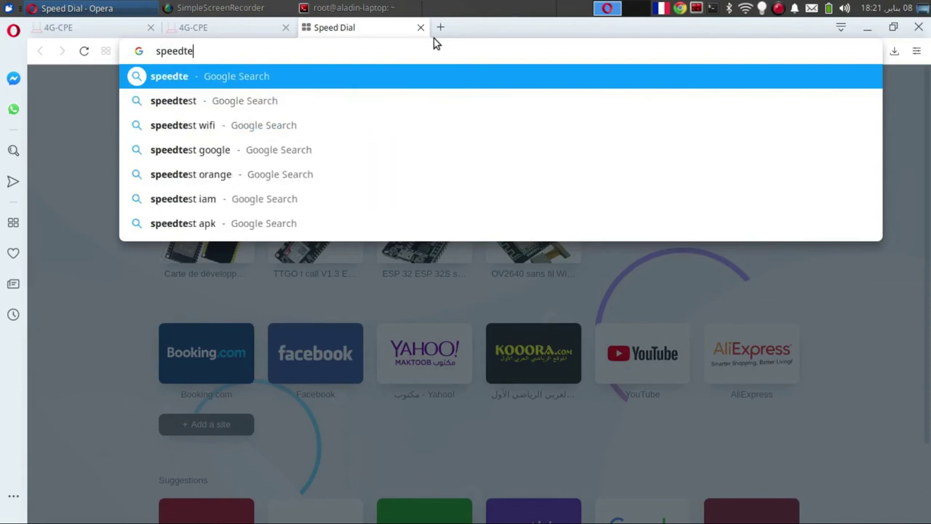
text(st)
key(Return)
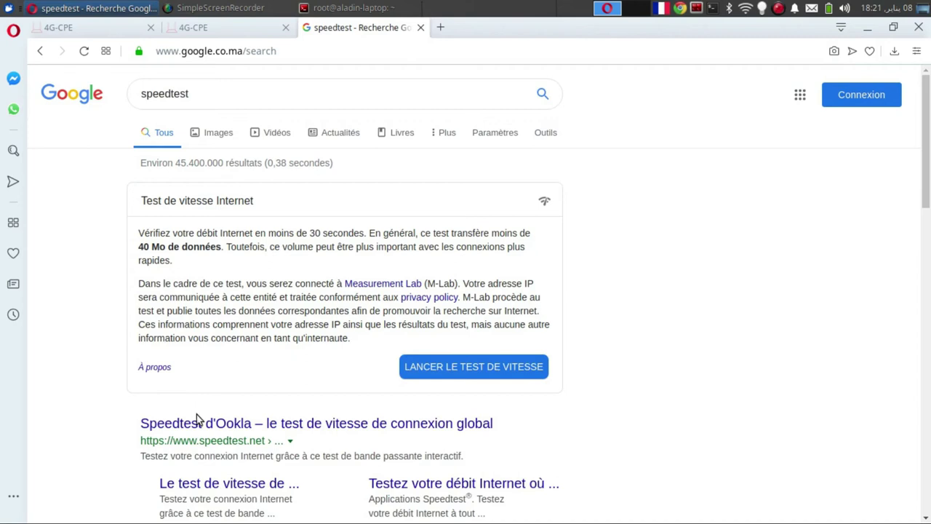
click(197, 422)
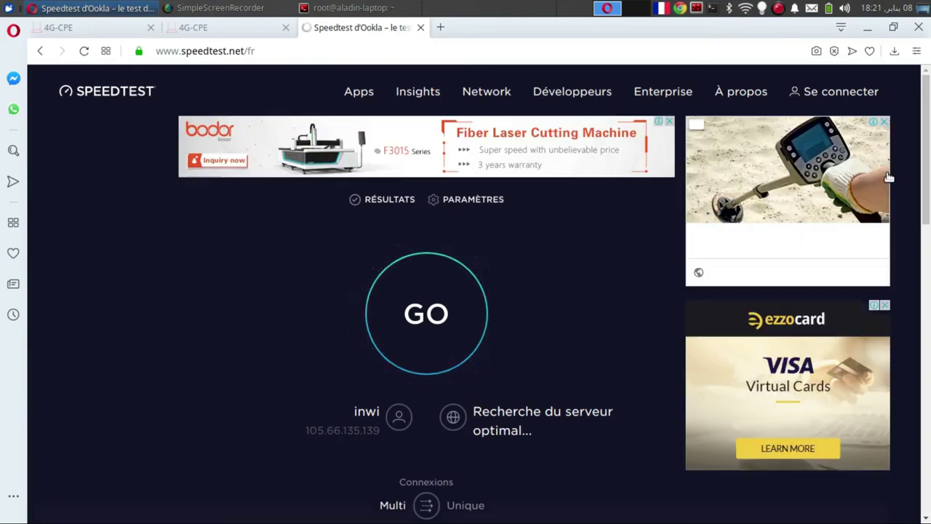
click(417, 304)
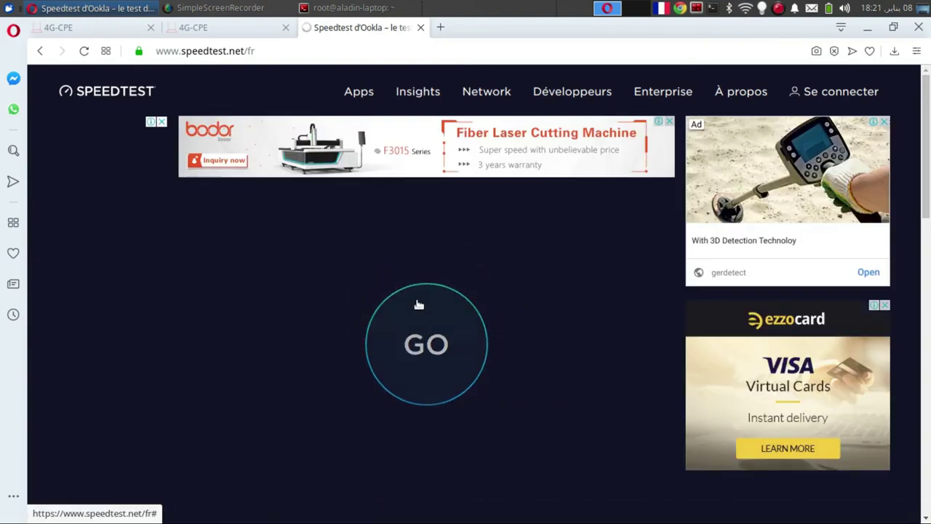